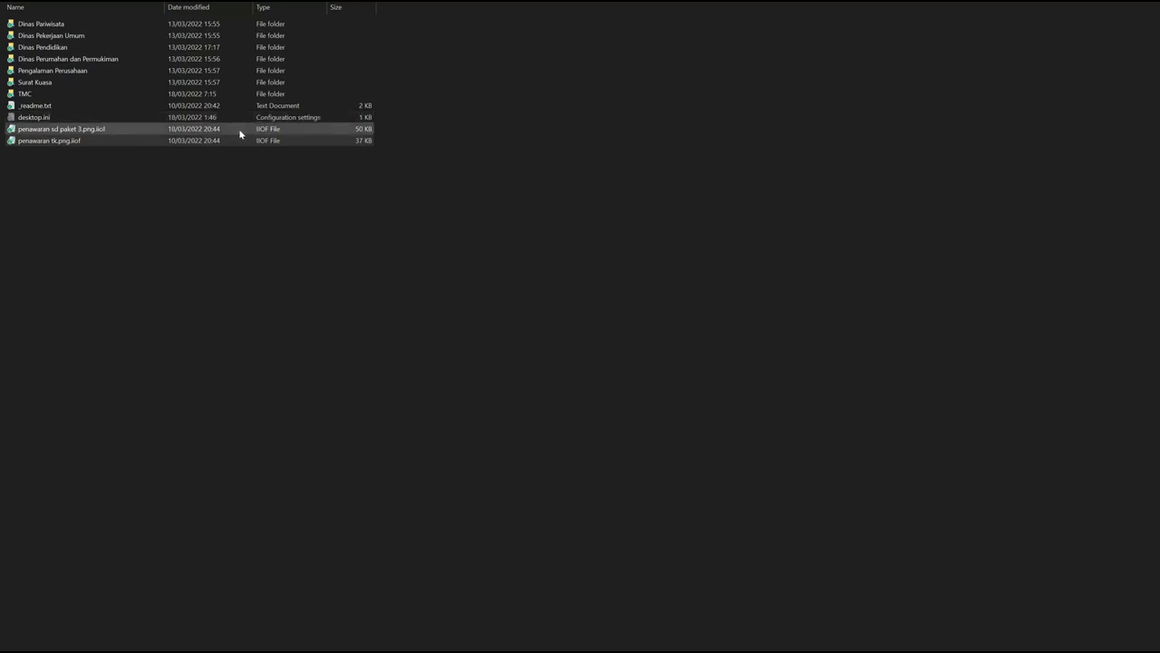
Capture a screen snip of the encrypted file list and open it for saving.
key(super+shift+s)
drag(3, 3, 413, 181)
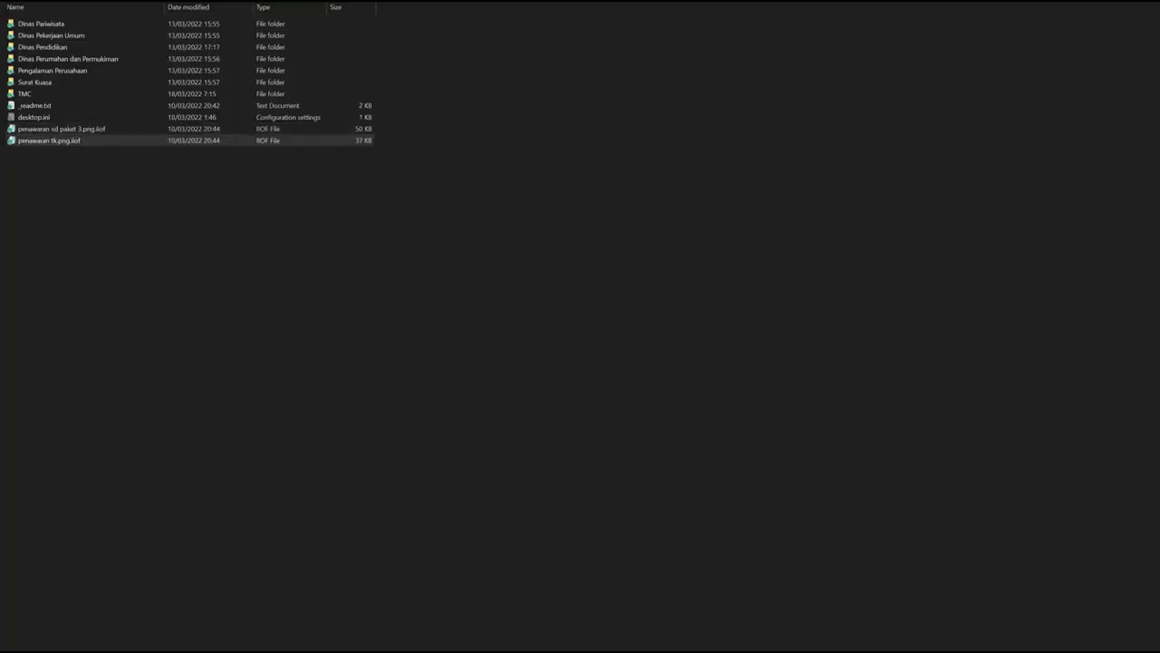
key(super+a)
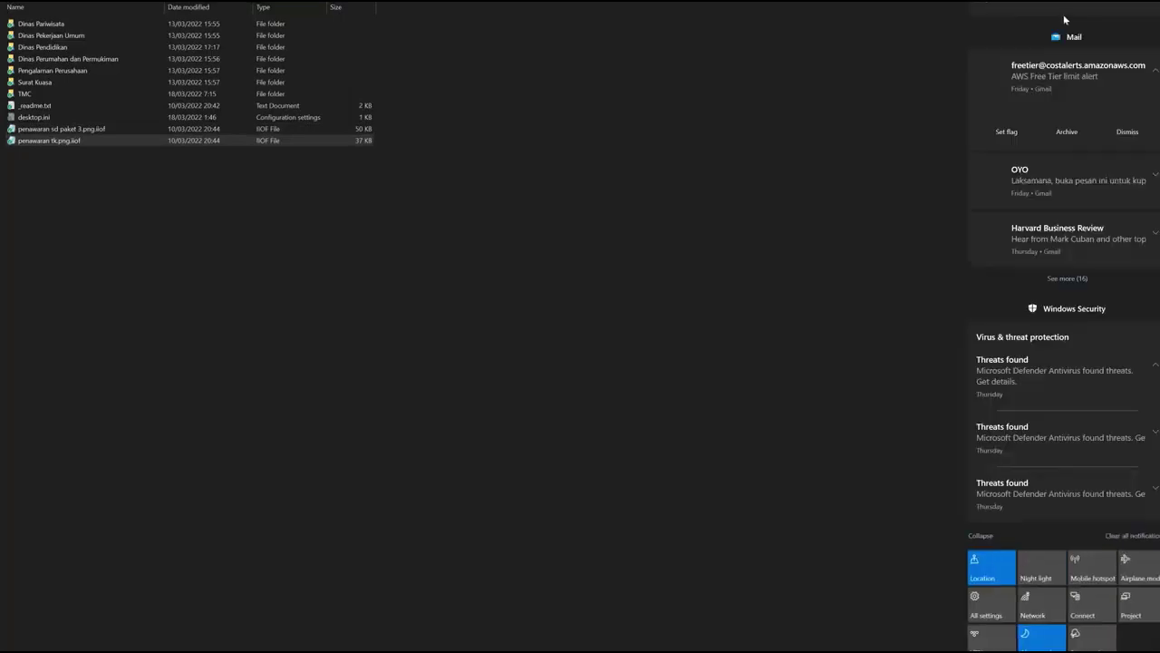
key(Return)
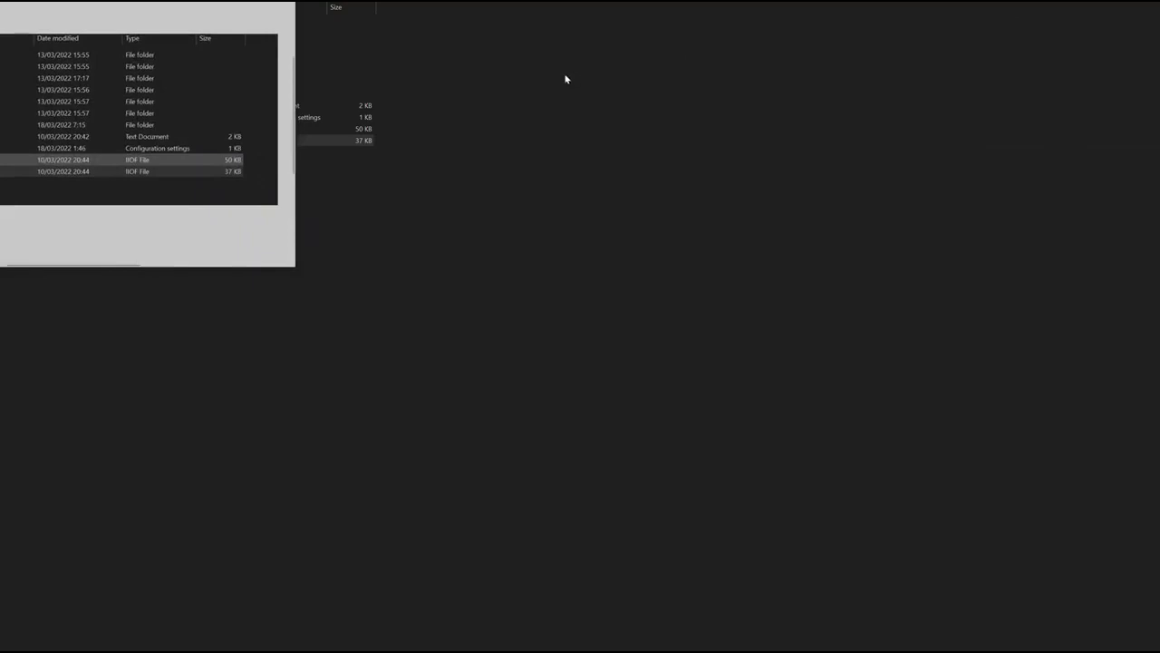
Start saving the snip and browse to client folder 43 under 5. DECRYPTION SAMPLE - TESTIMONI & DOKUMENTASI PENYELAMATAN RANSOM on the H: business drive.
key(ctrl+s)
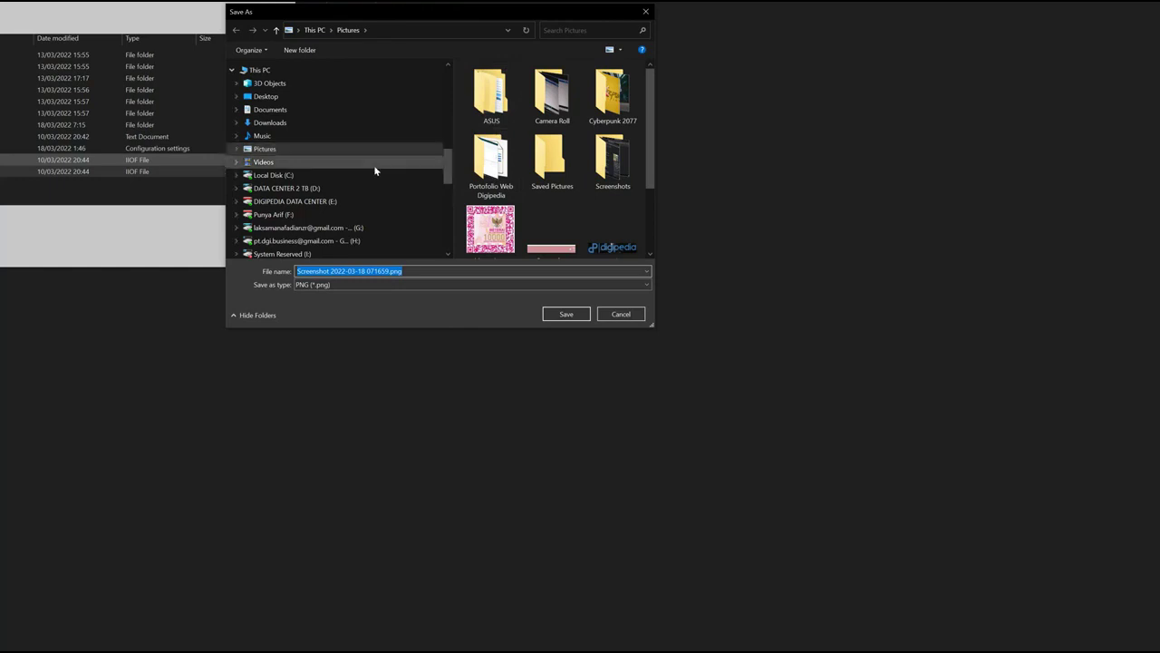
scroll(373, 165, up, 8)
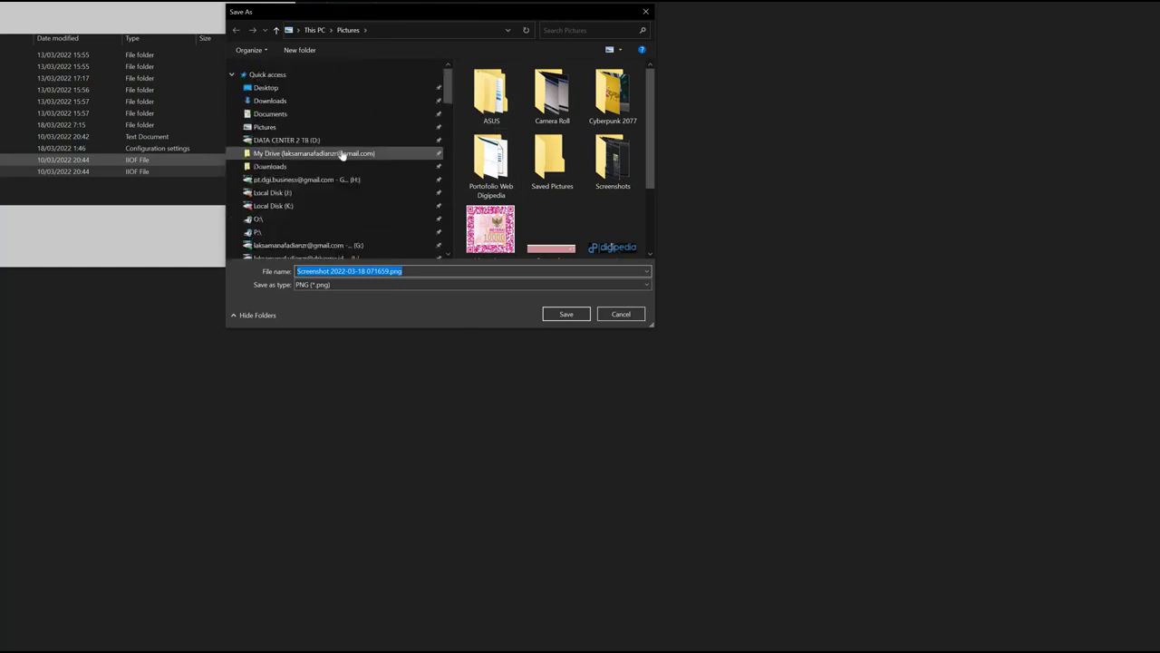
click(324, 186)
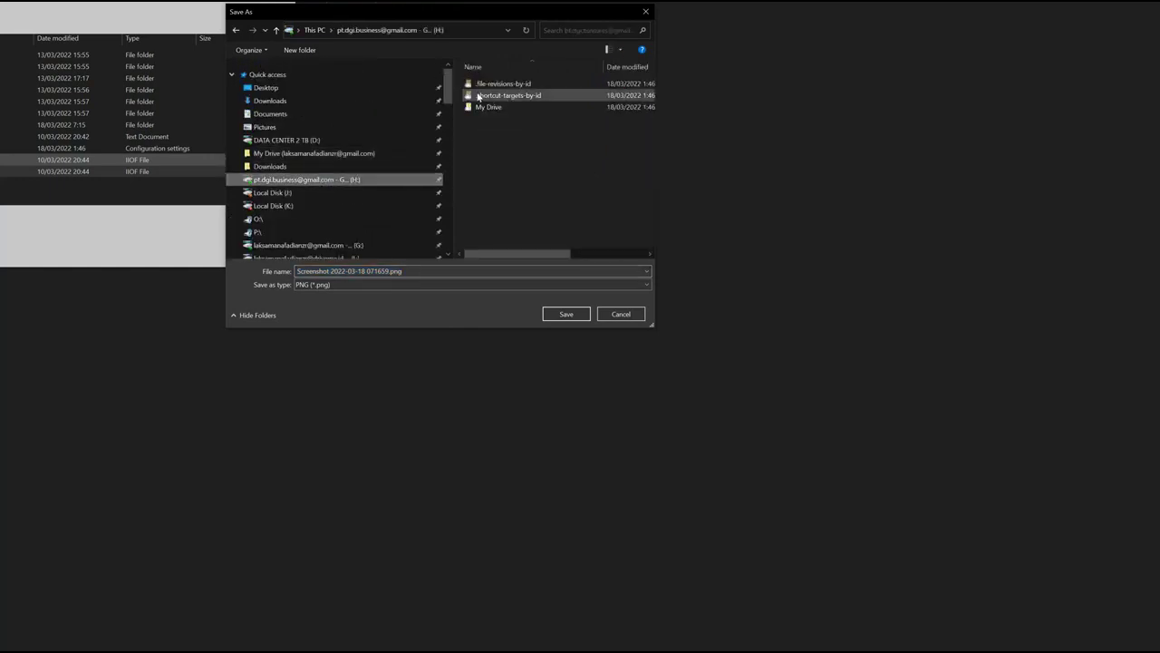
double_click(507, 109)
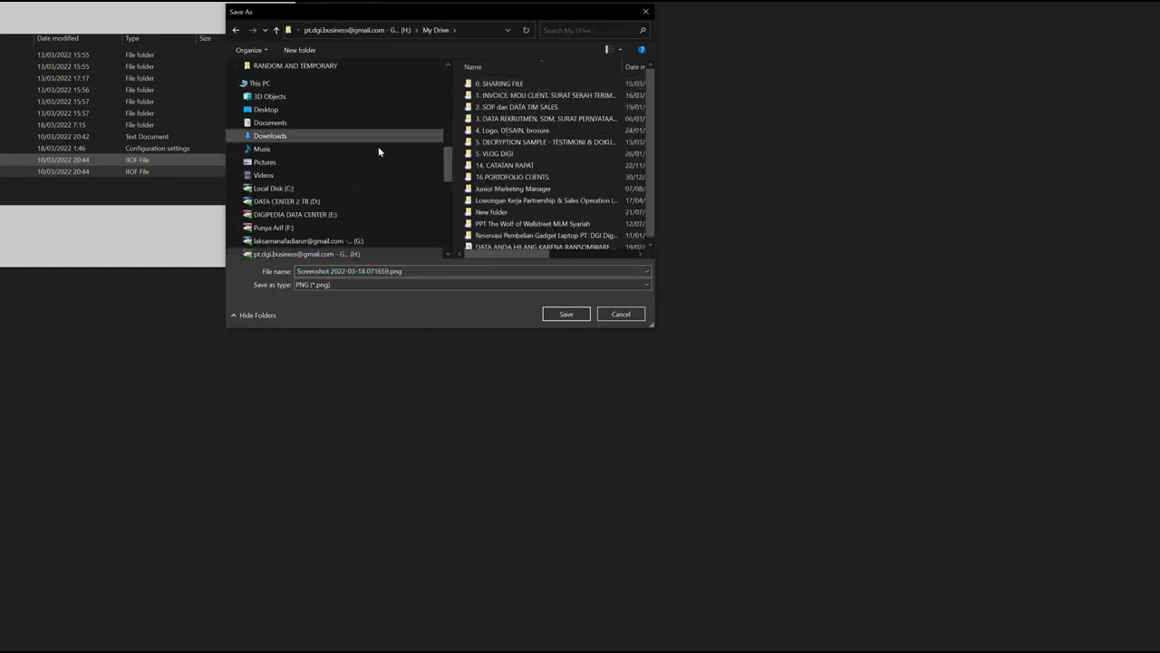
double_click(529, 142)
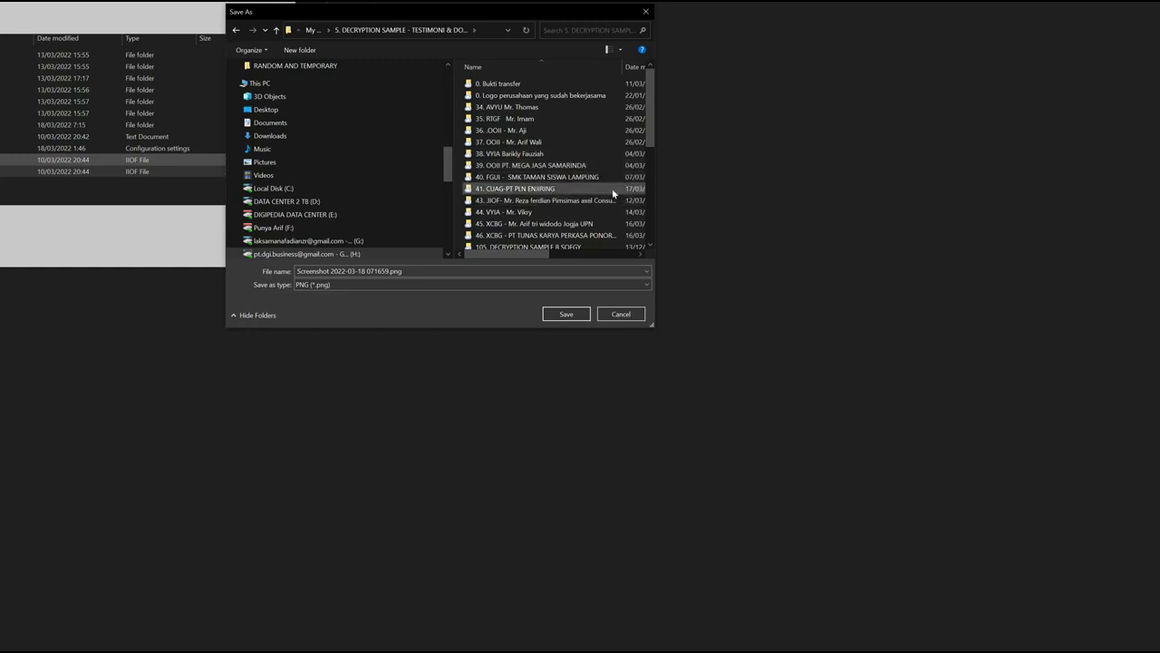
drag(656, 187, 963, 236)
click(729, 205)
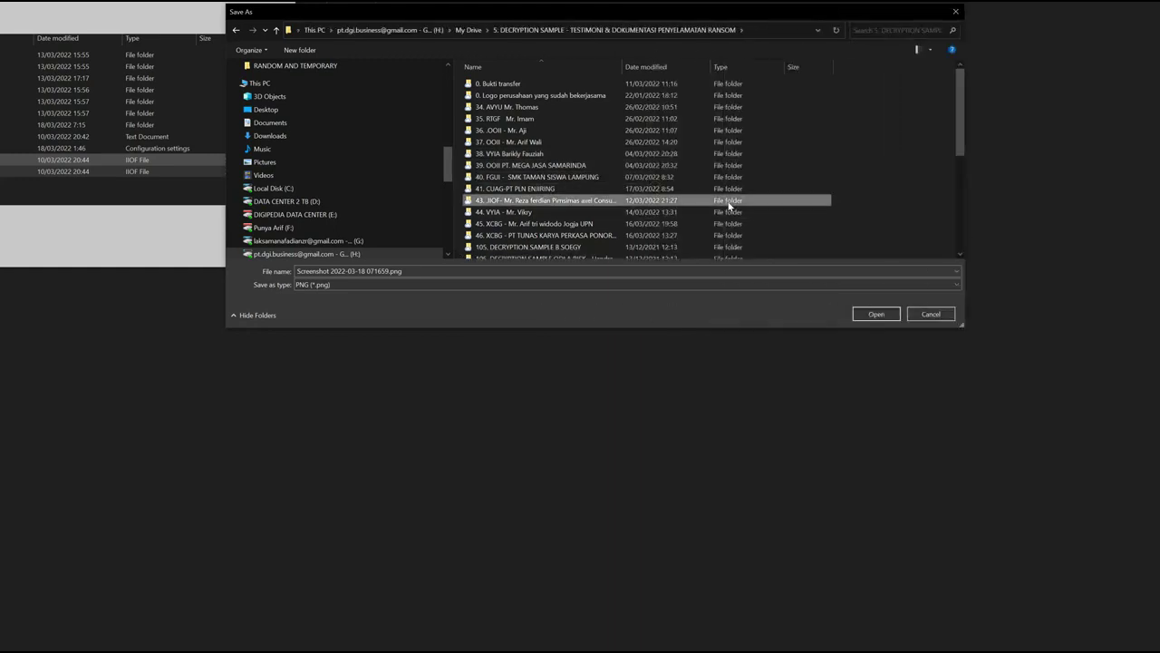
double_click(695, 201)
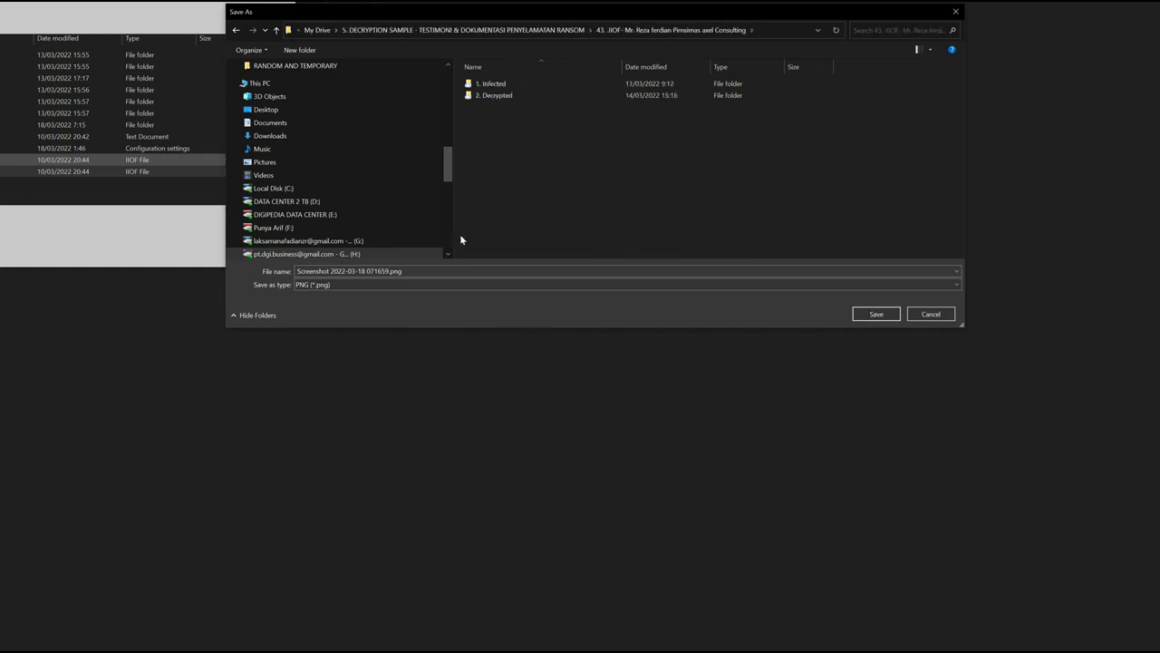
Name the snip DOCUMENTATION 1 - BEFORE and save it as a PNG.
click(451, 271)
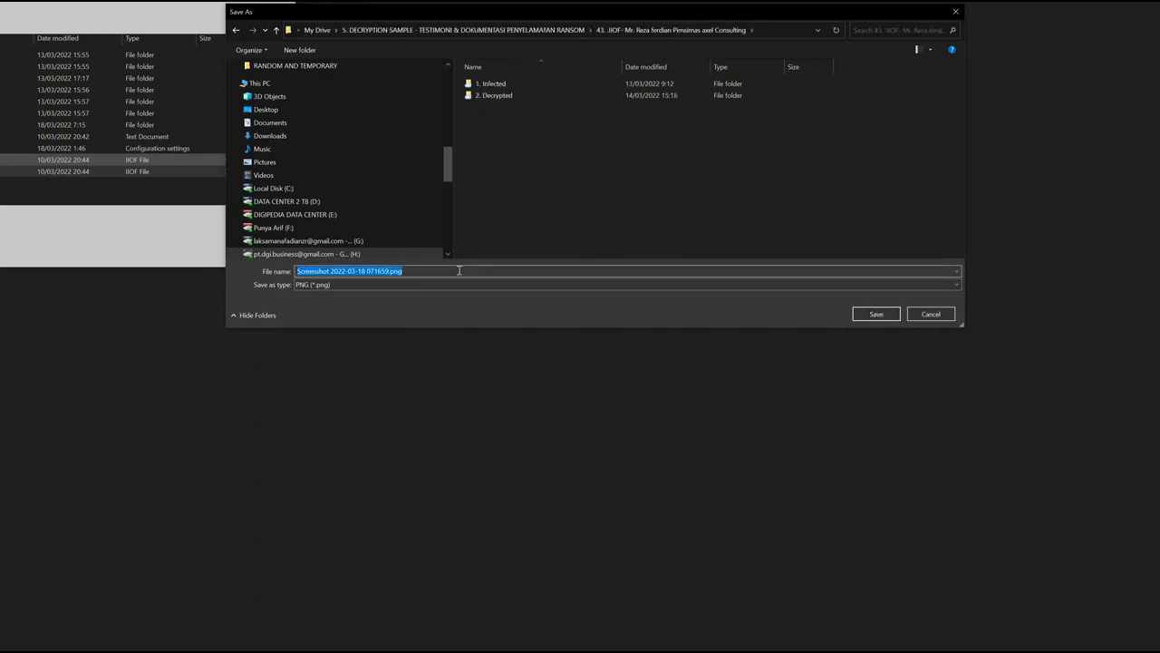
text(DOCUMENTATION 1 - BEFORE)
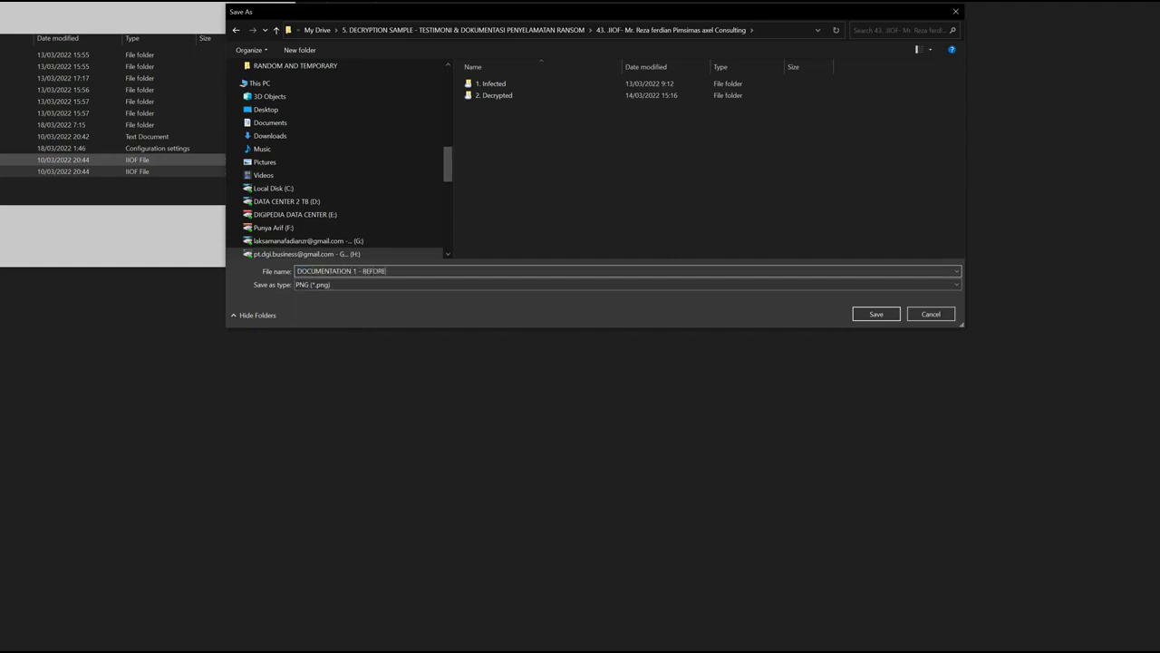
key(ctrl+a)
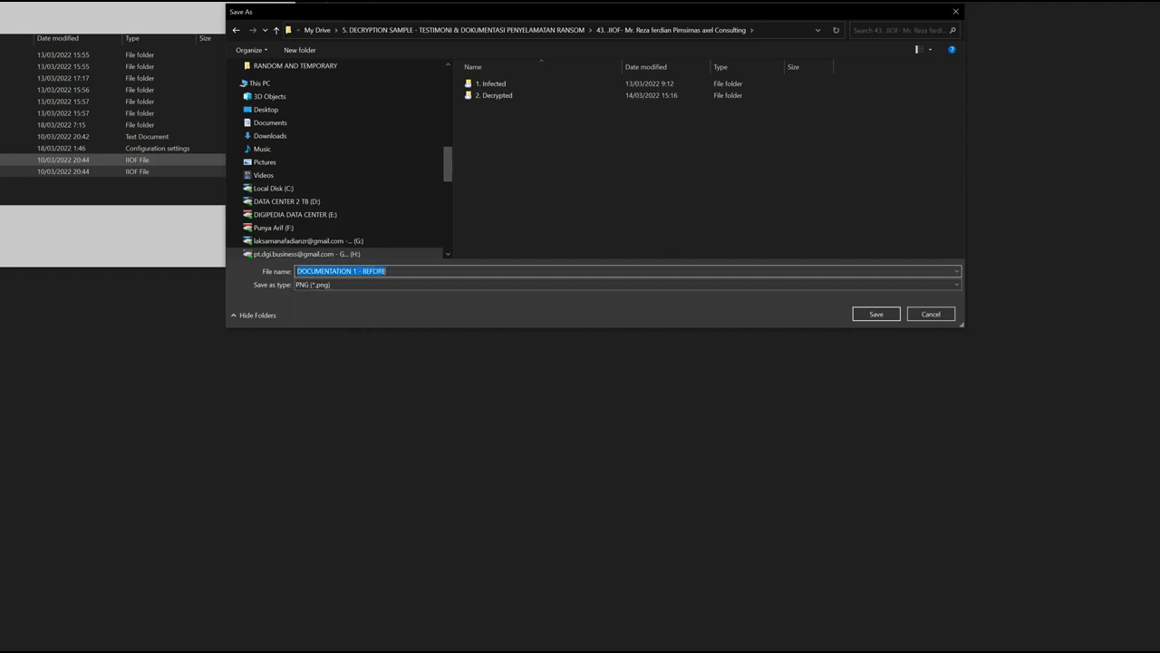
click(872, 314)
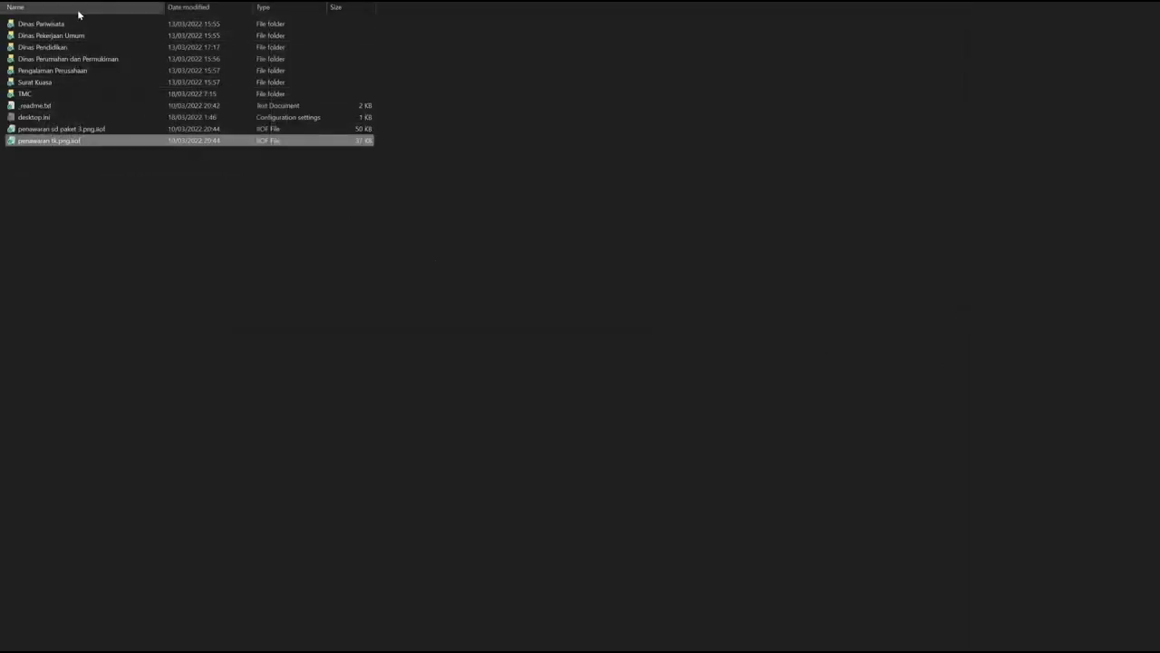
Open HPS PRC Dinas Pariwisata.xls.iiof from the Dinas Pariwisata folder, inspect the end of its contents and close it.
double_click(91, 25)
double_click(90, 24)
double_click(109, 34)
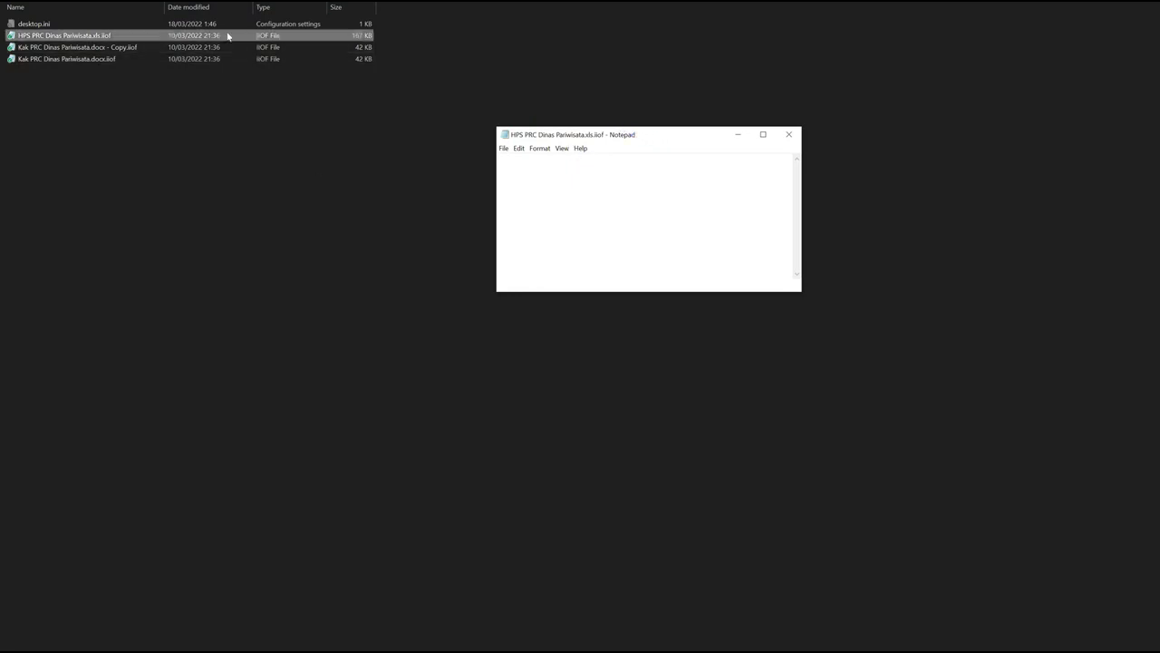
scroll(582, 167, down, 8)
drag(796, 183, 785, 278)
click(696, 257)
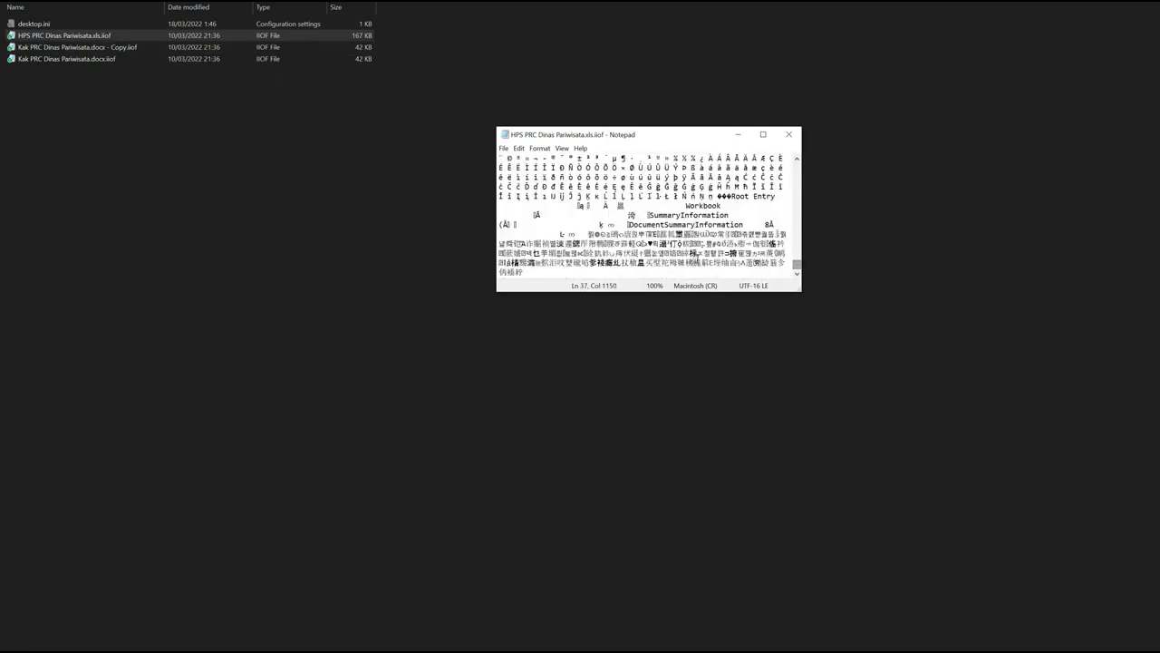
click(788, 134)
Open Kak PRC Dinas Pariwisata.docx - Copy.iiof and highlight the ransomware ID string at the end of the file.
click(131, 46)
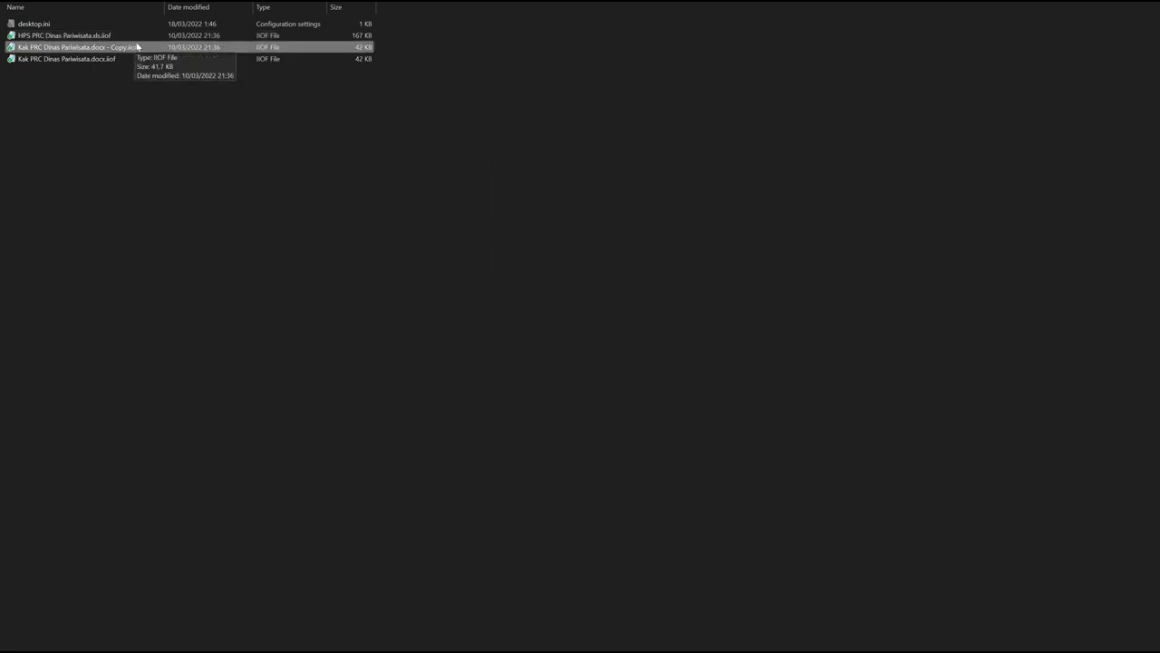
ctrl+click(160, 40)
double_click(214, 46)
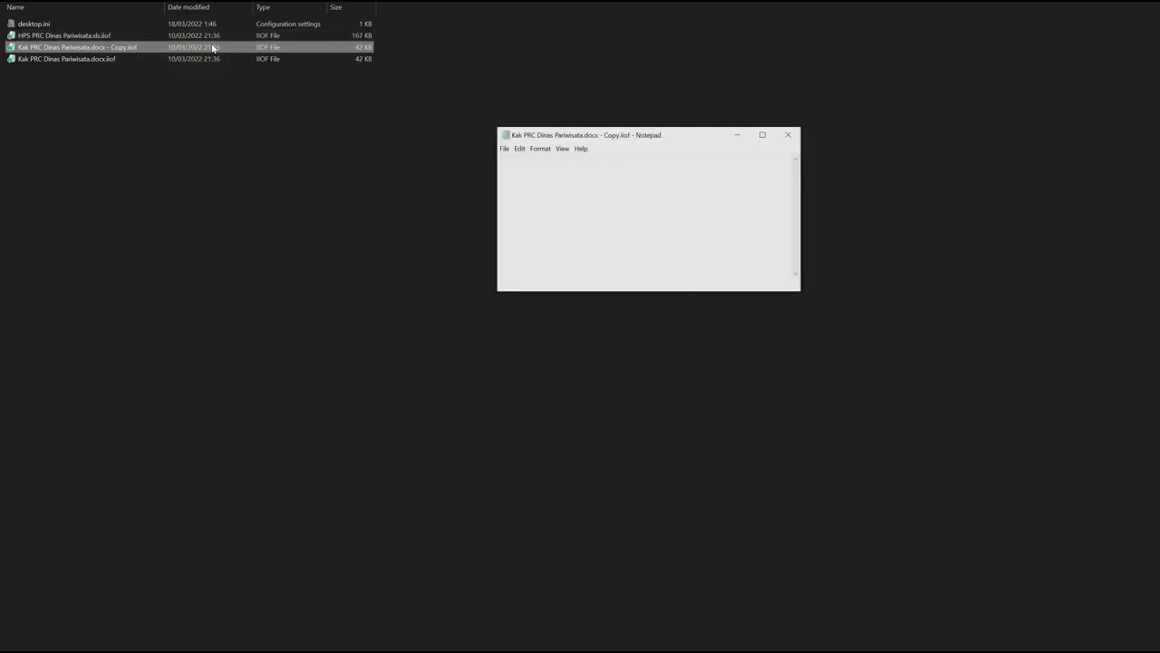
drag(797, 168, 798, 281)
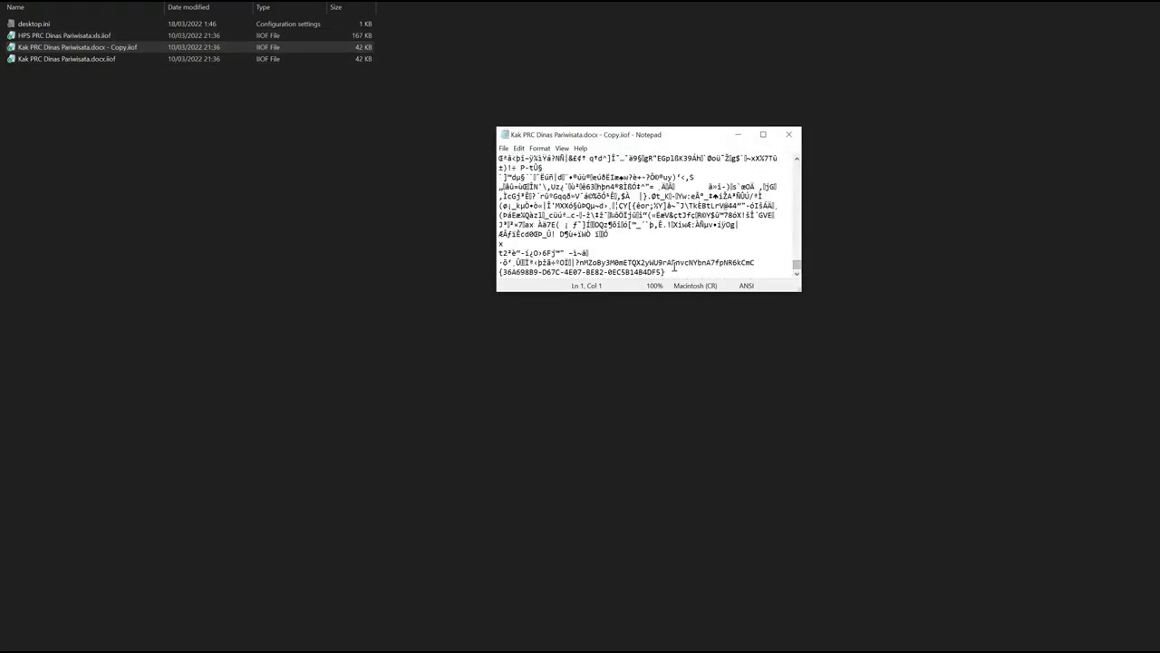
drag(669, 272, 573, 262)
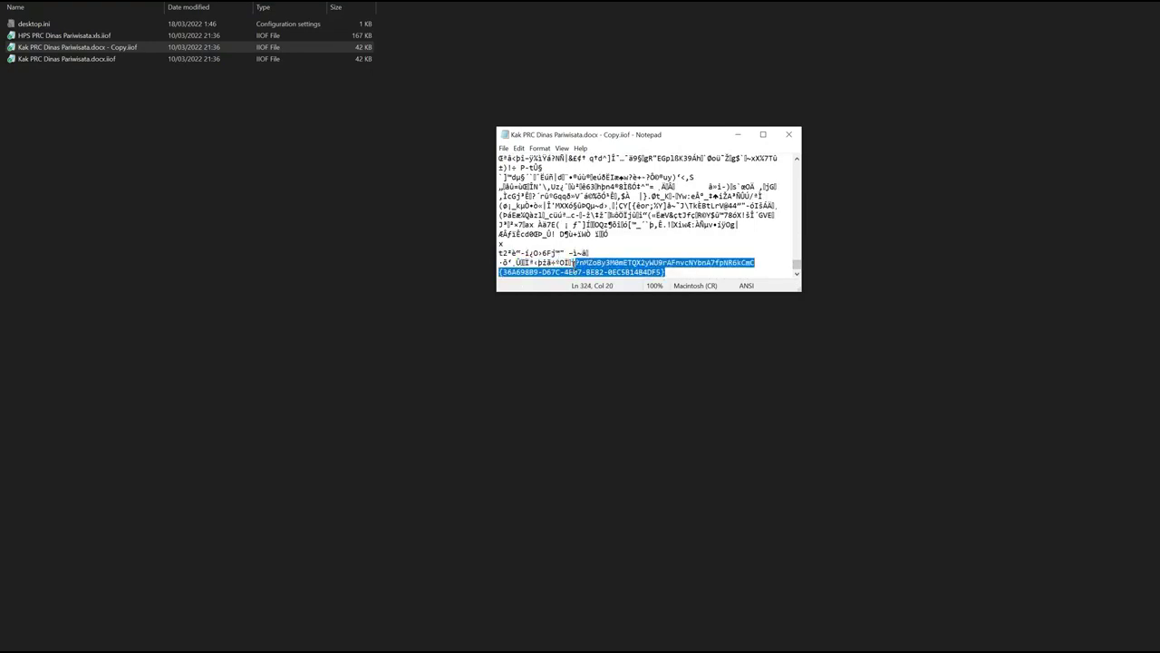
drag(574, 262, 579, 262)
drag(697, 274, 580, 263)
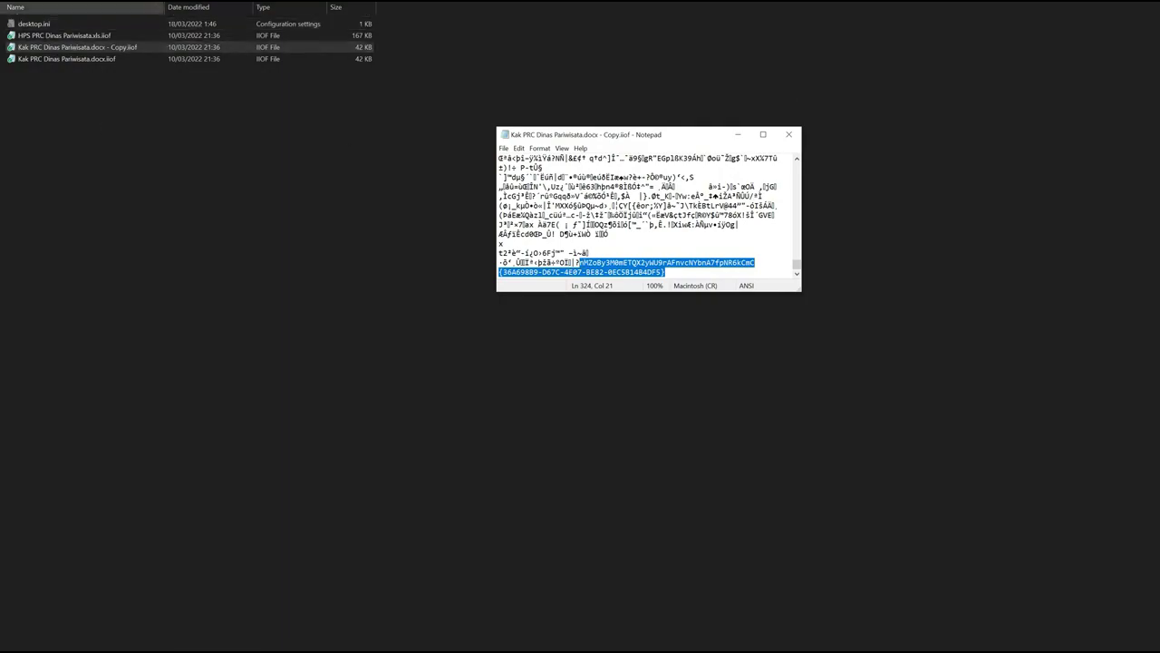
Capture a screen snip of the file list with the highlighted ID string and open the snip.
key(super+shift+s)
drag(2, 1, 1013, 395)
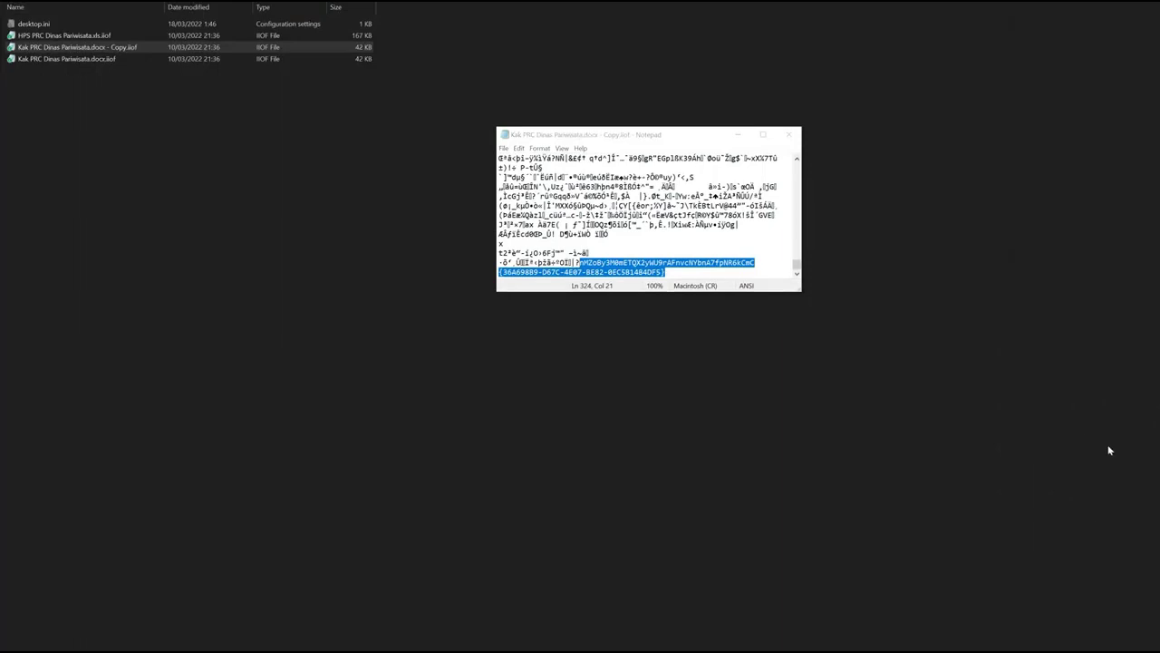
key(super+a)
click(1050, 24)
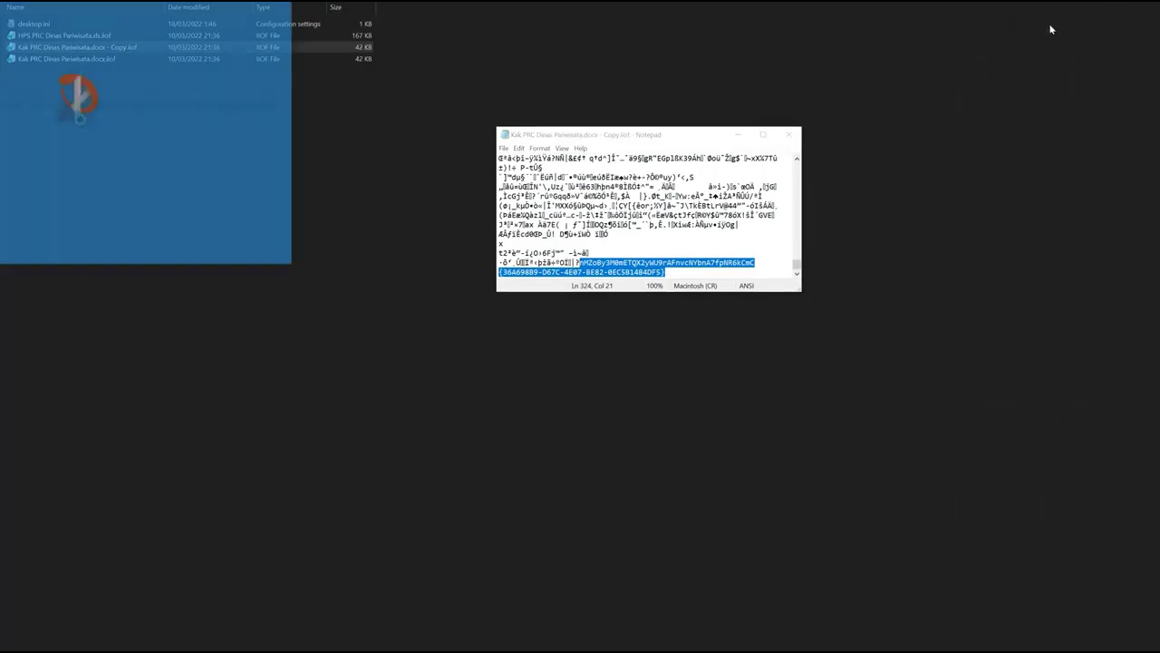
Save the snip as DOCUMENTATION 2 - BEFORE.png beside the first one, and close the encrypted text file.
key(ctrl+s)
click(539, 107)
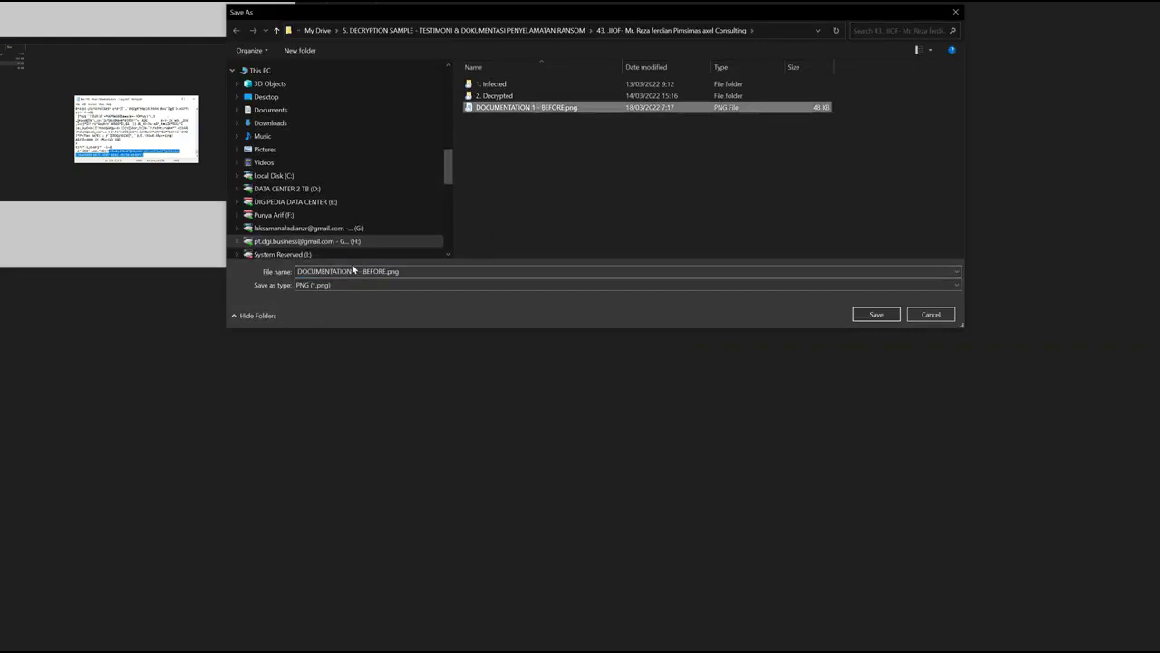
click(357, 271)
click(409, 261)
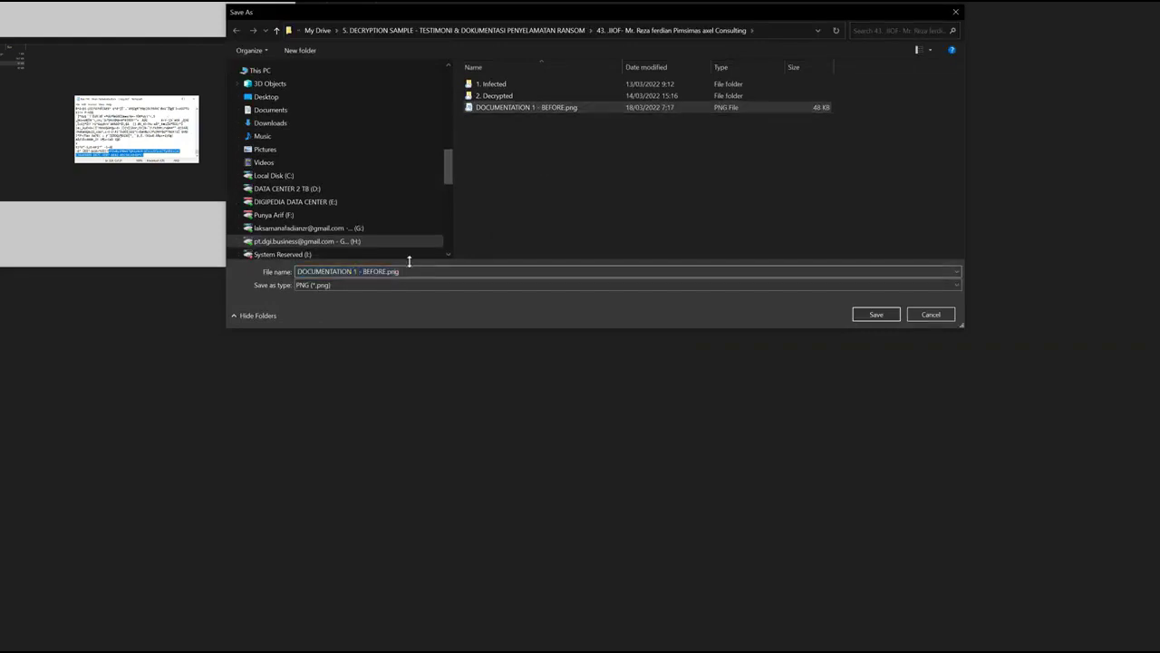
key(Left)
key(BackSpace)
text(2)
key(Return)
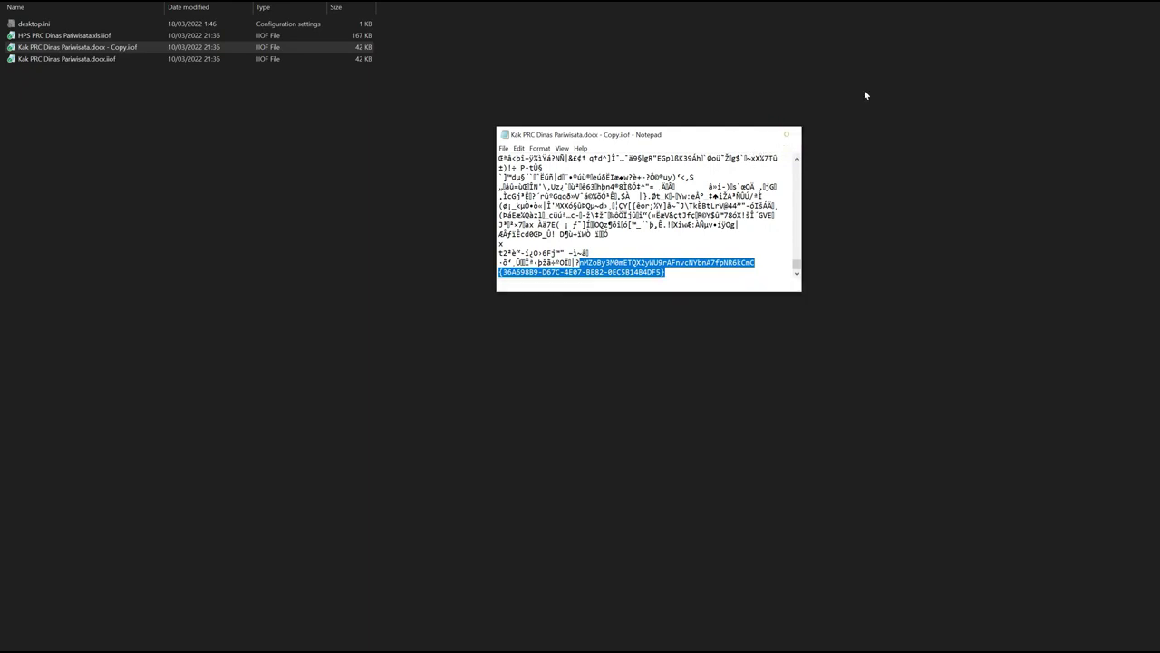
click(788, 134)
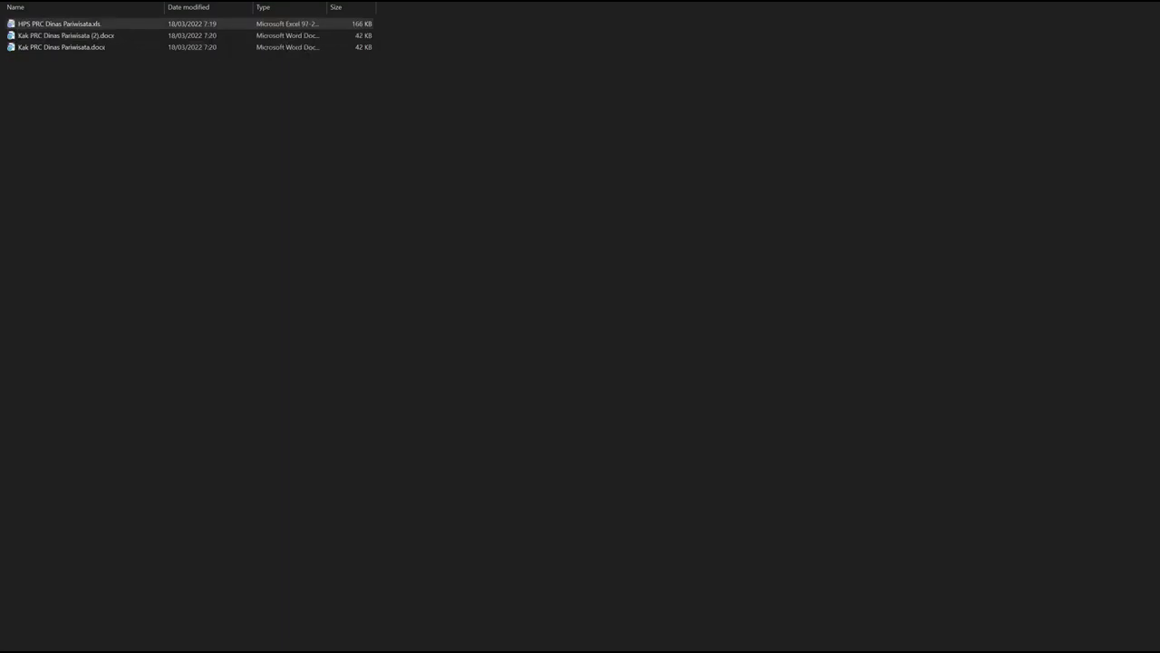
Return to the parent folder of the decrypted files and look through the contents of the TMC folder.
key(BackSpace)
key(Return)
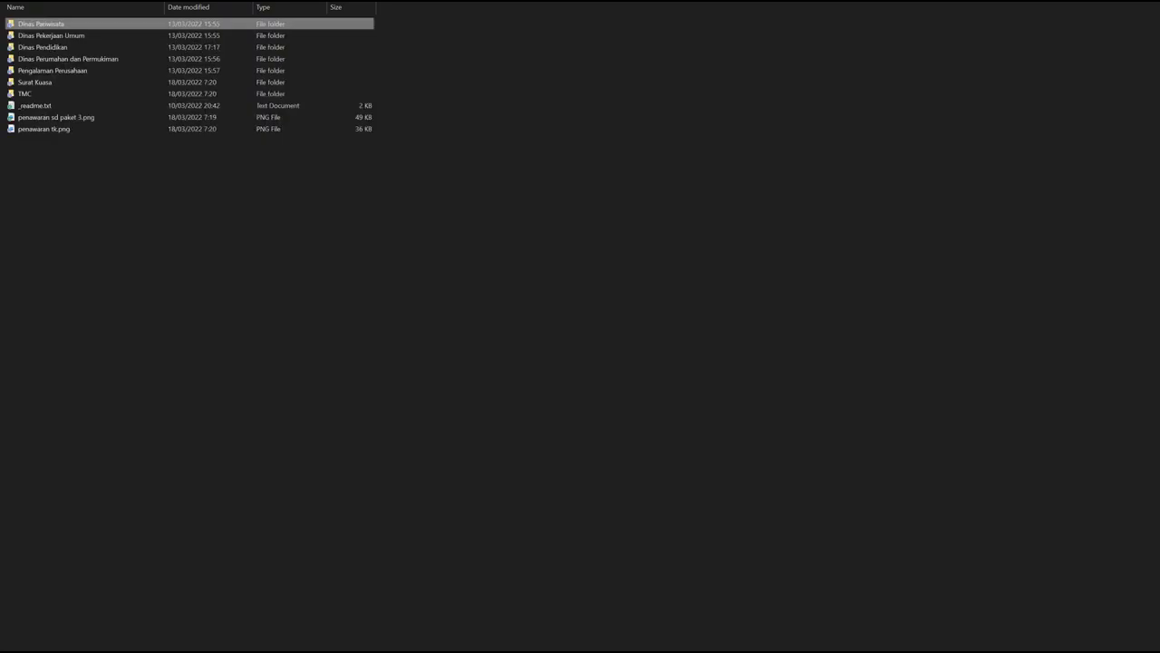
click(138, 86)
double_click(137, 96)
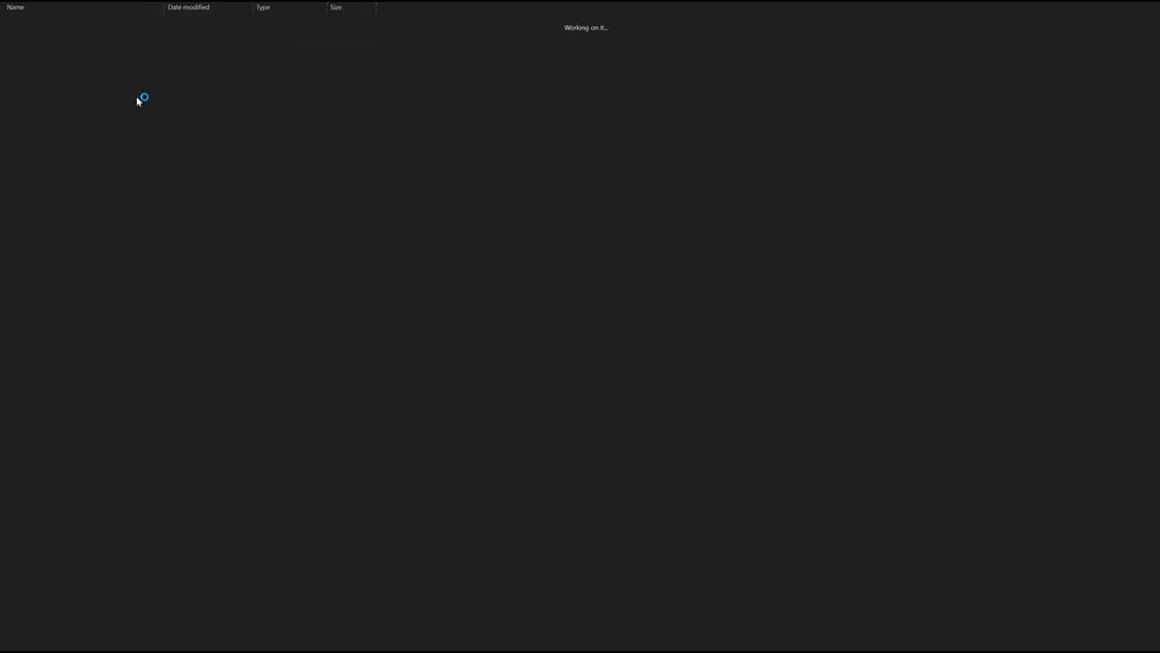
scroll(136, 95, down, 4)
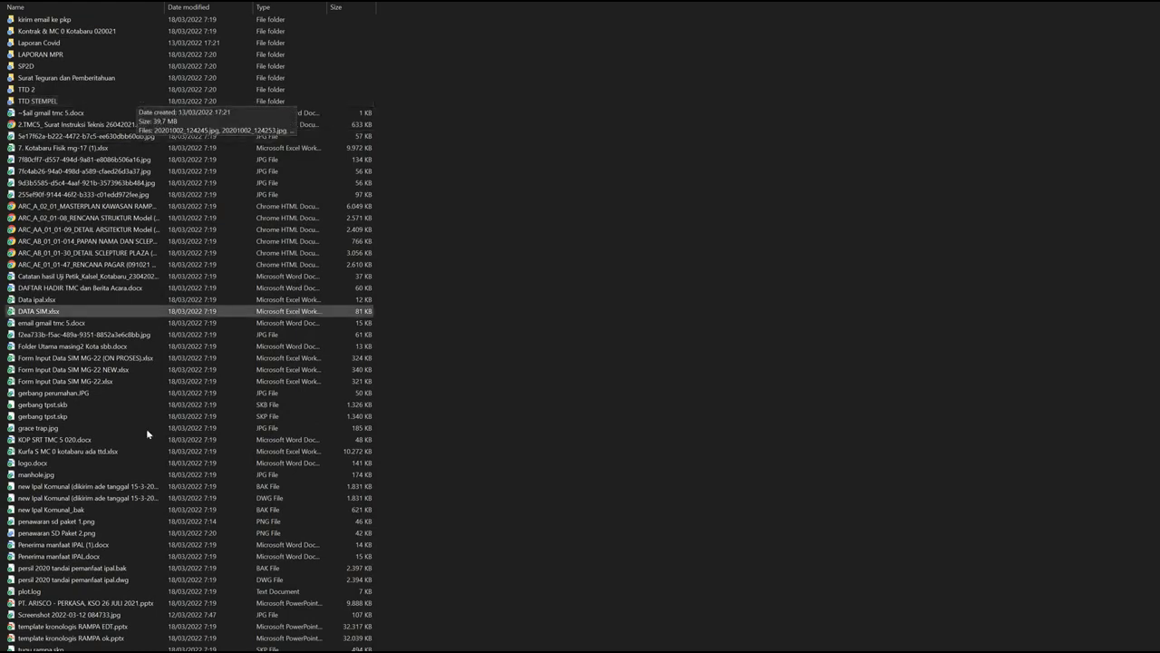
scroll(150, 442, up, 2)
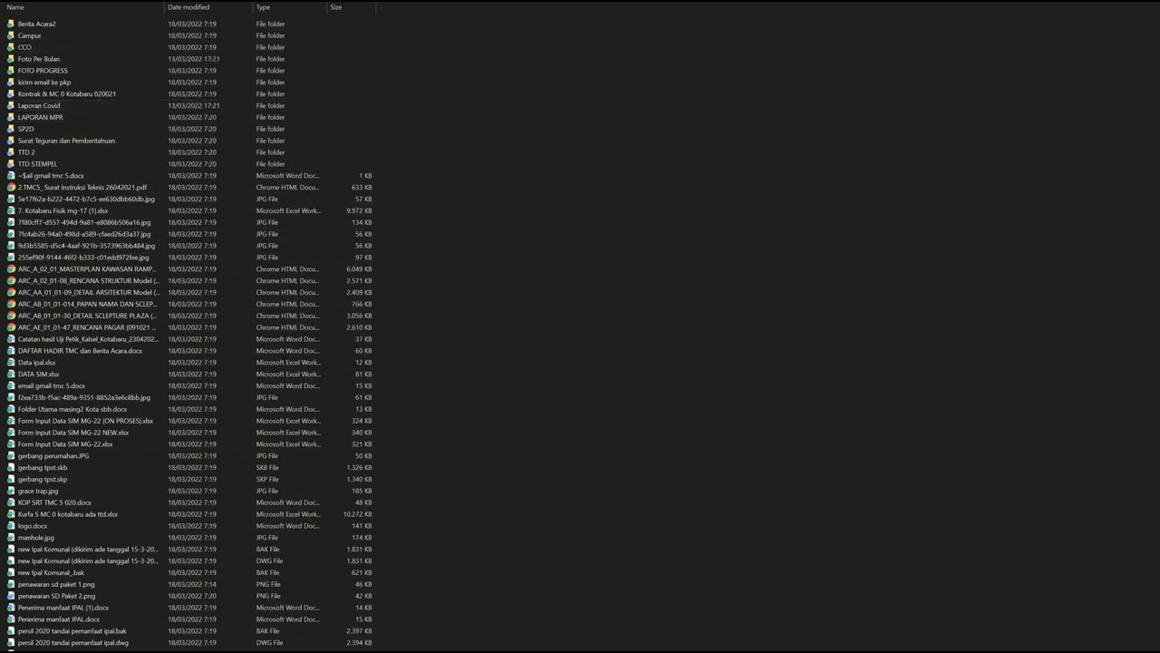
Open the decrypted SURAT Penunjukan cv. 88.doc from the Surat Kuasa folder and read through it.
key(alt+Left)
double_click(55, 82)
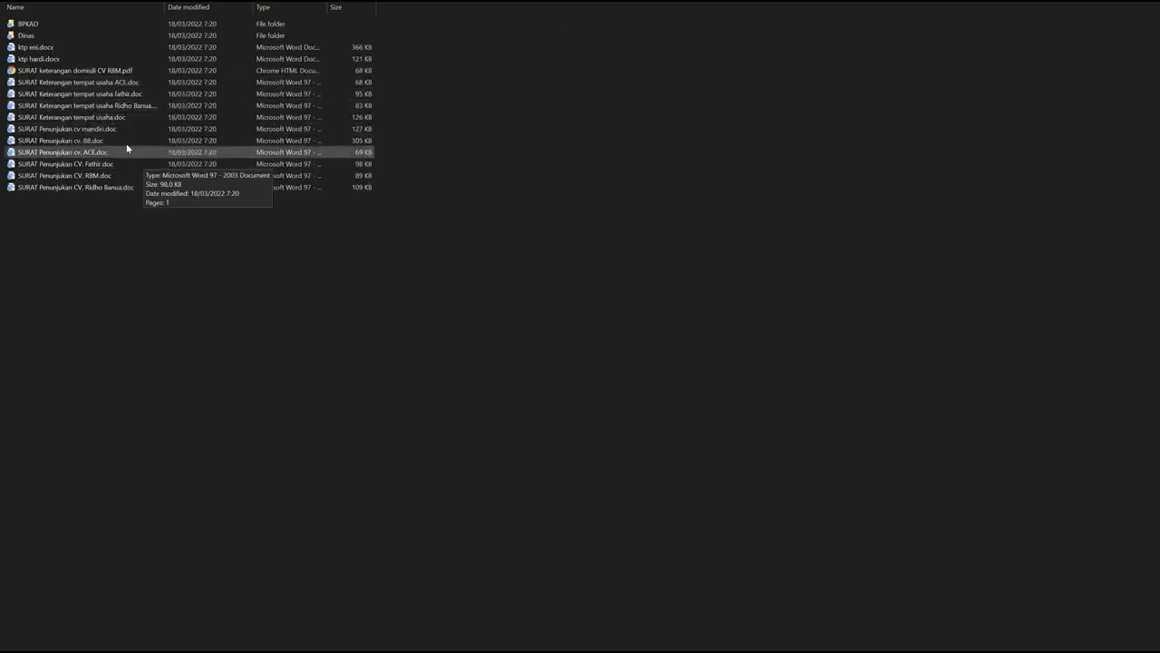
double_click(157, 141)
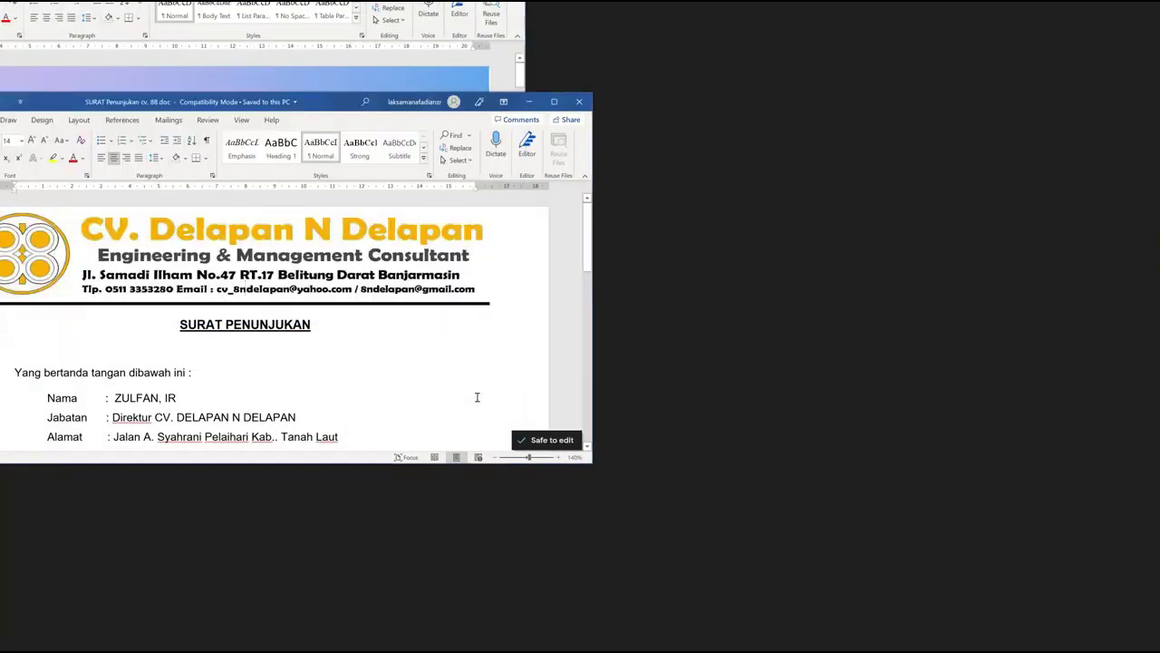
scroll(478, 397, down, 10)
scroll(476, 396, up, 6)
scroll(477, 397, up, 4)
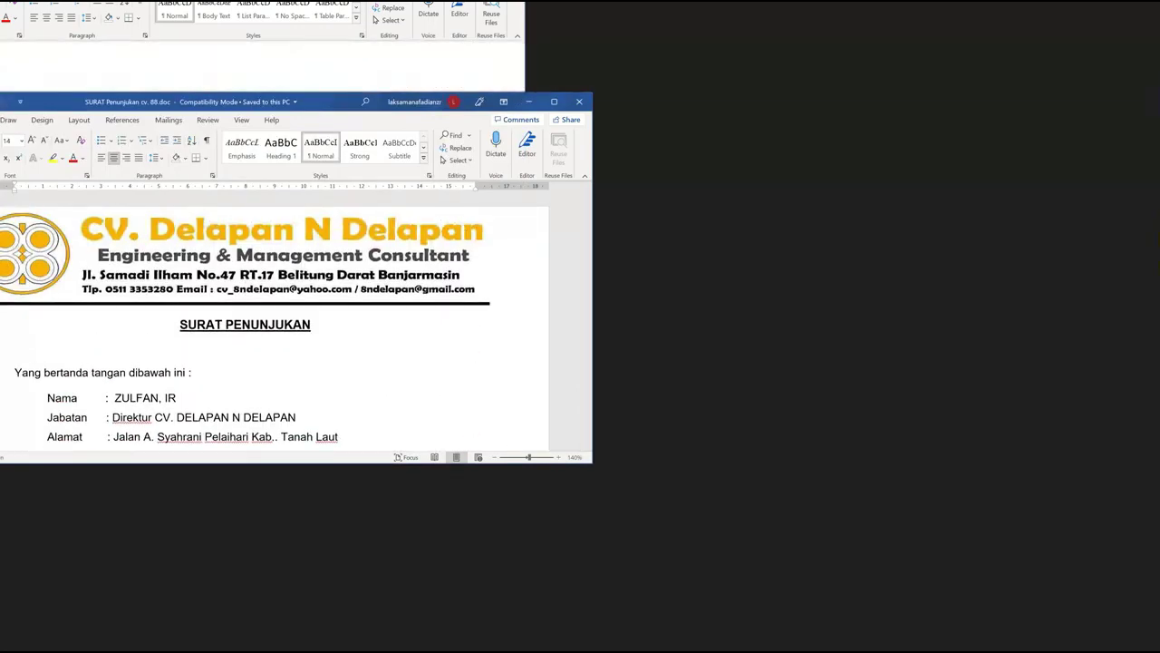
Close the other Word document behind the letter and move the letter's window below the file list.
click(401, 23)
key(alt+F4)
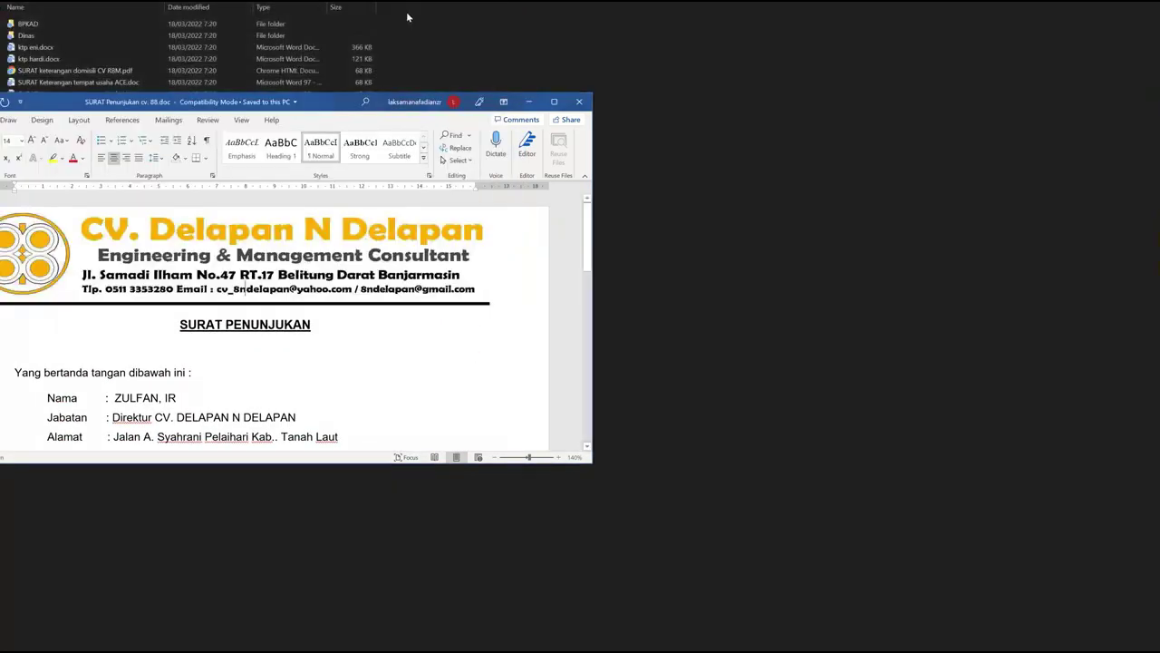
drag(332, 106, 567, 226)
Capture a screen snip of the decrypted file list with the opened letter and open the snip.
key(super+shift+s)
drag(1, 2, 1053, 634)
key(super+a)
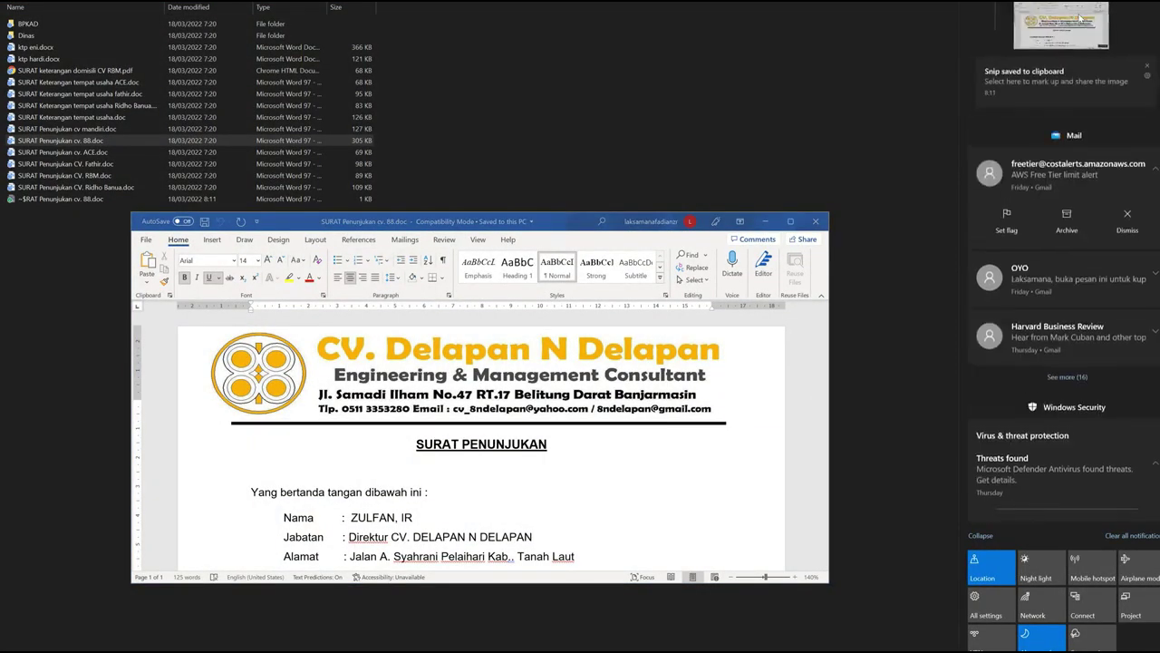
click(1075, 32)
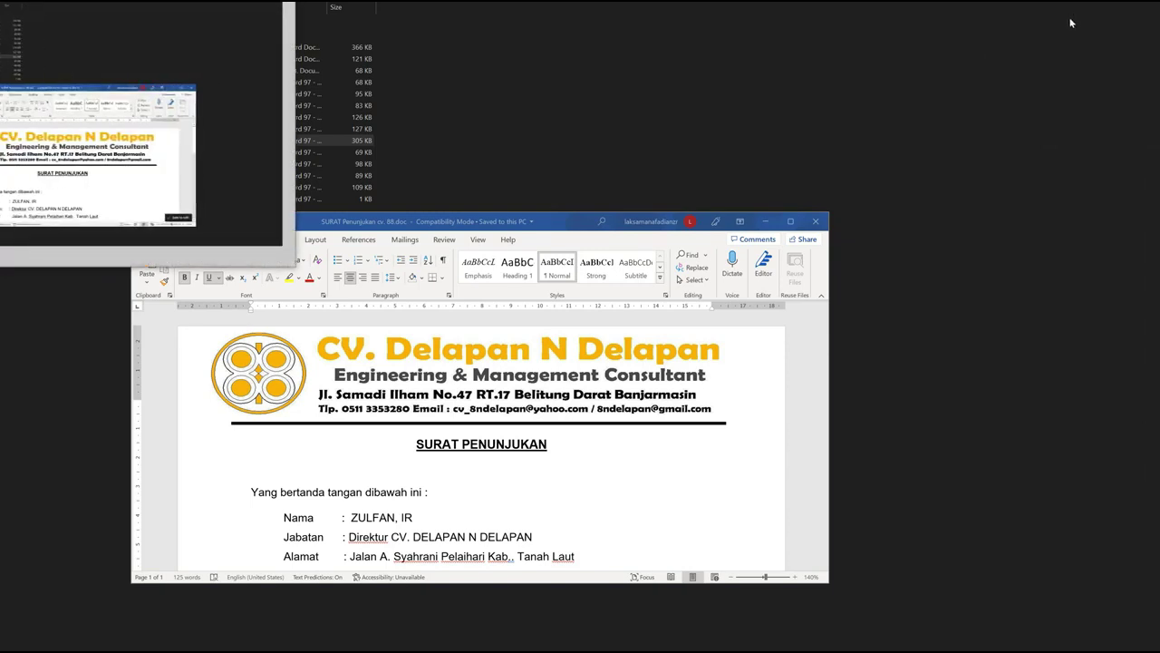
Start saving the snip in the client's documentation folder, reusing DOCUMENTATION 2 - after.png as the basis for its file name.
key(ctrl+s)
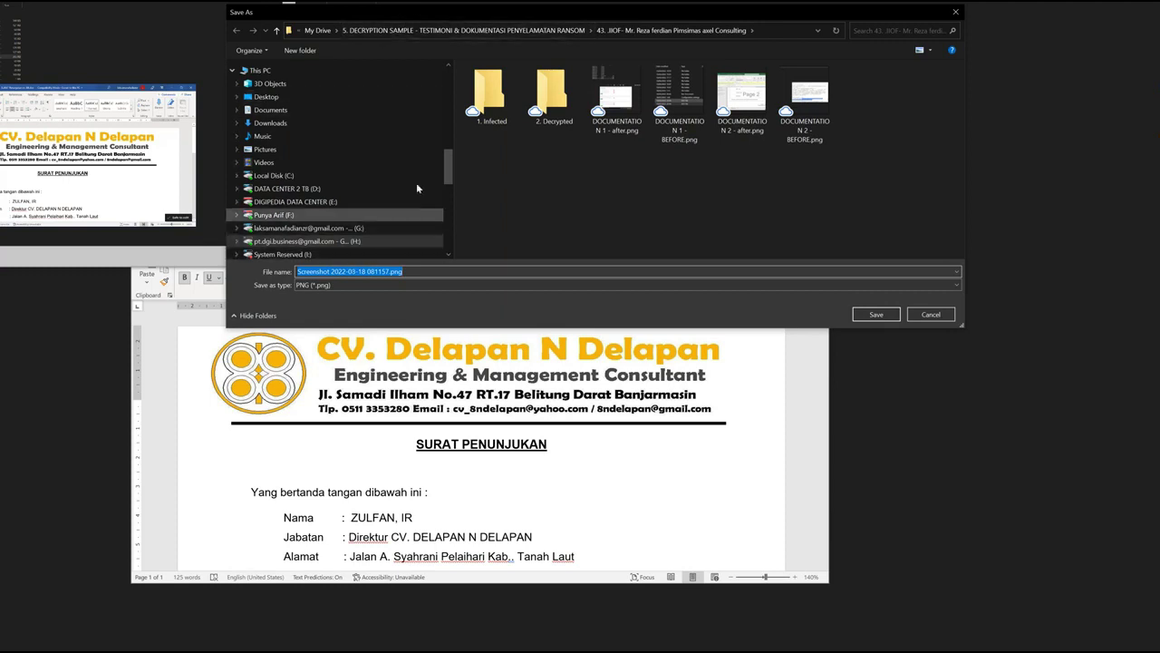
drag(448, 169, 438, 75)
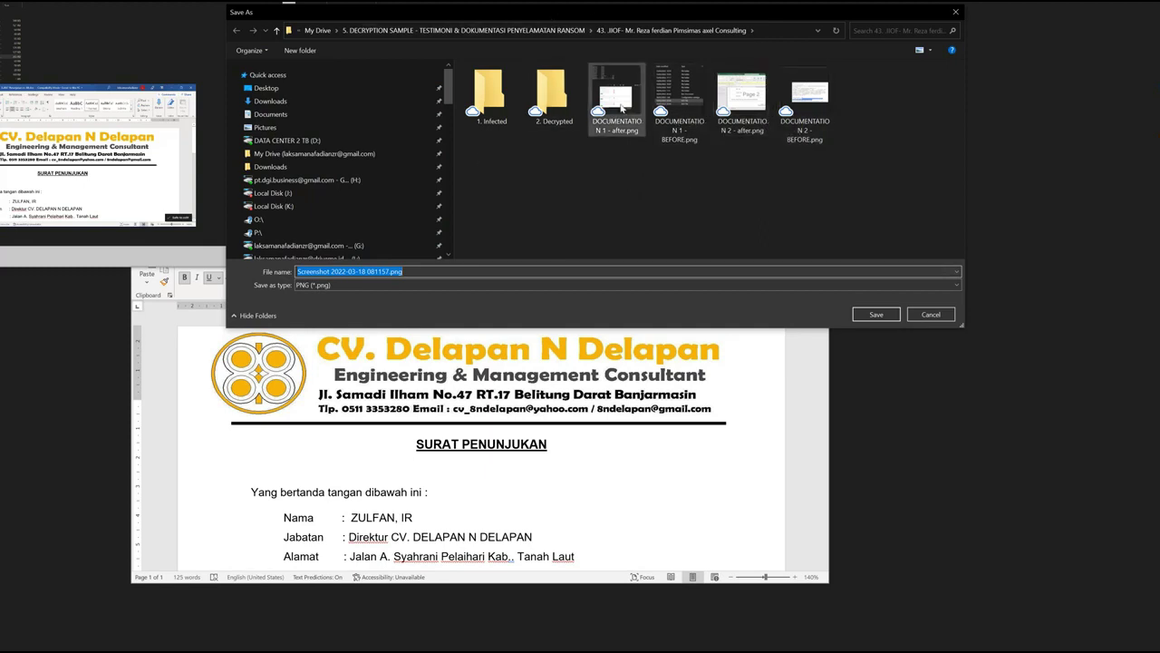
click(742, 98)
double_click(373, 272)
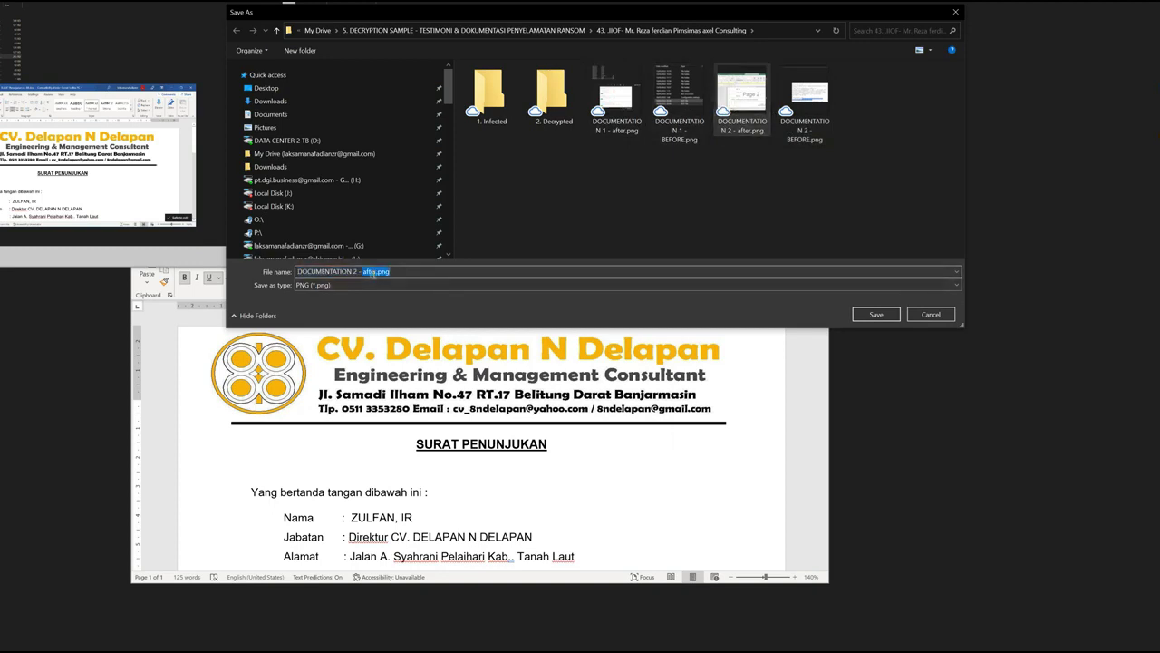